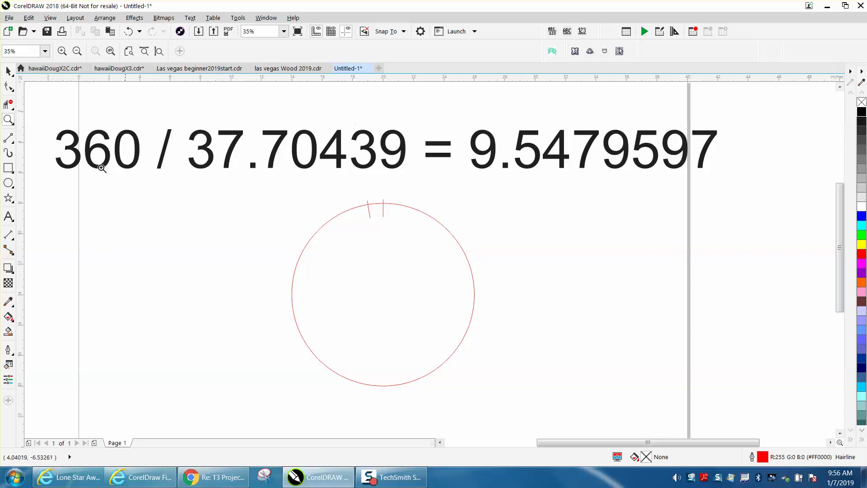
Select the red circle with the Pick tool, then bring up the Tools menu commands
left_click(8, 71)
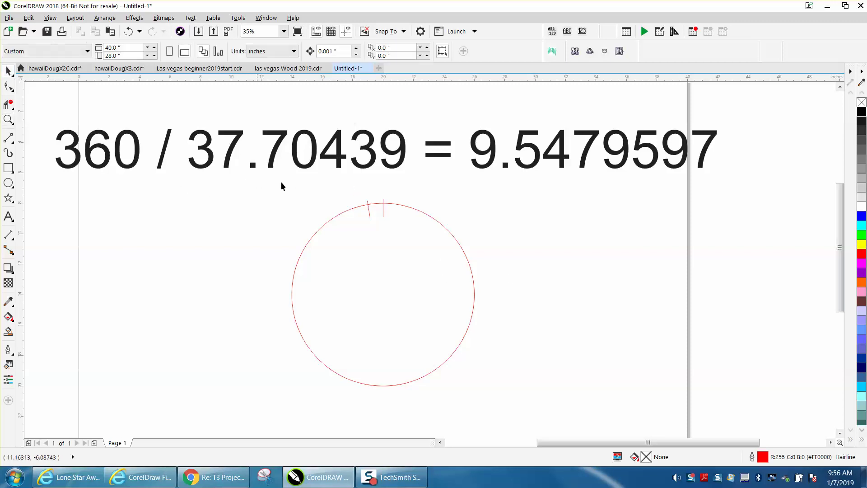
left_click(333, 219)
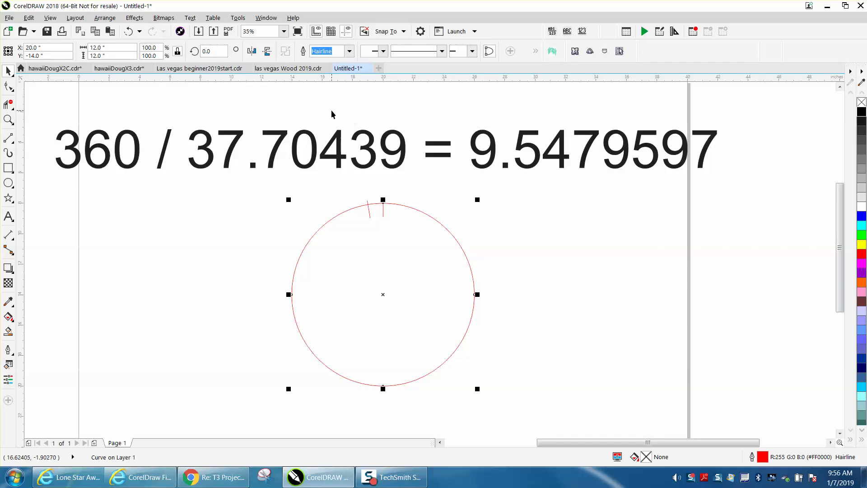
left_click(228, 111)
Check the Edit options' 15.0° constrain angle and 5-decimal drawing precision, then confirm with OK
left_click(237, 18)
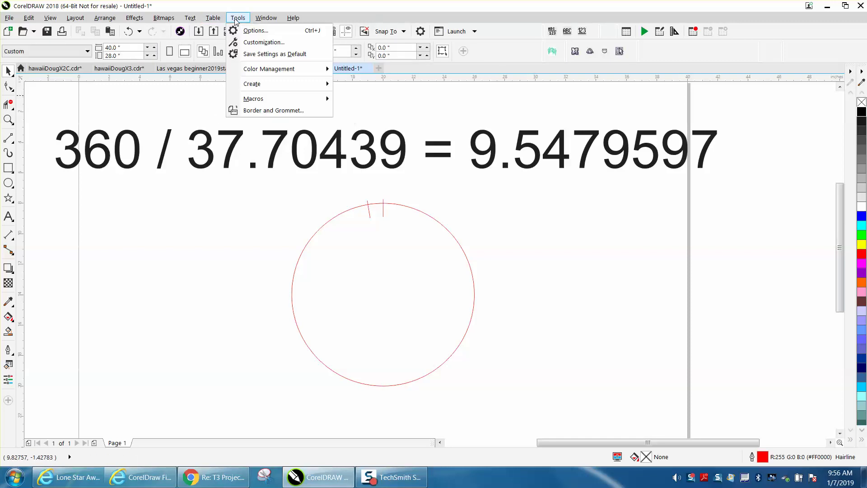
left_click(256, 31)
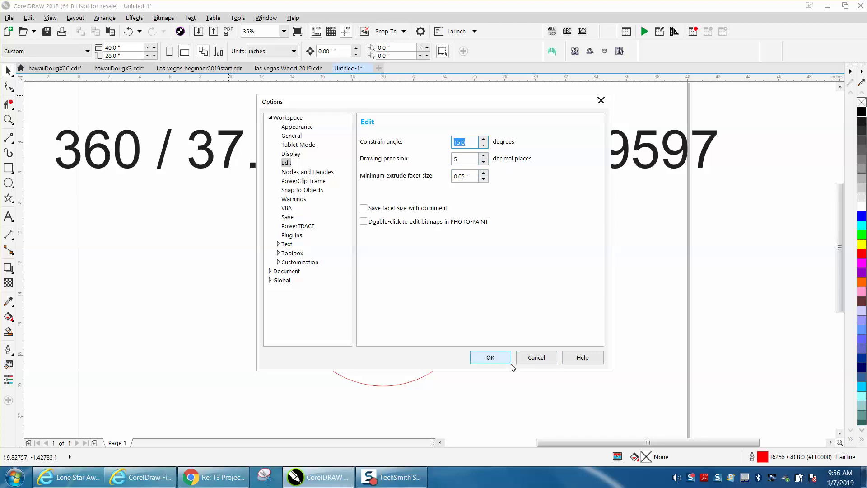
left_click(495, 362)
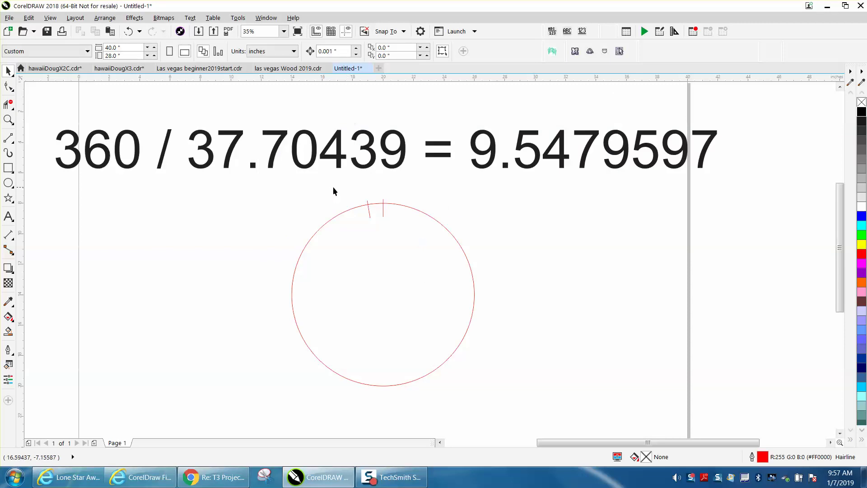
Delete the rotated tick line so only the vertical tick remains on the circle
left_click(369, 215)
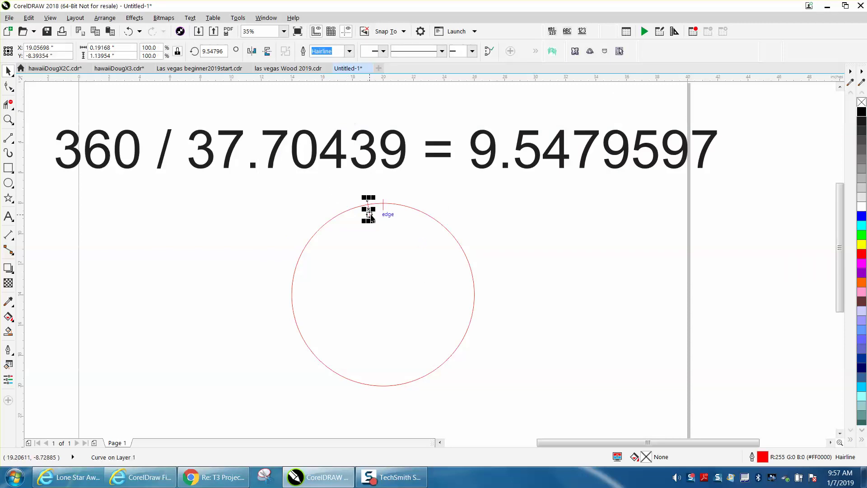
left_click(391, 207)
left_click(403, 204)
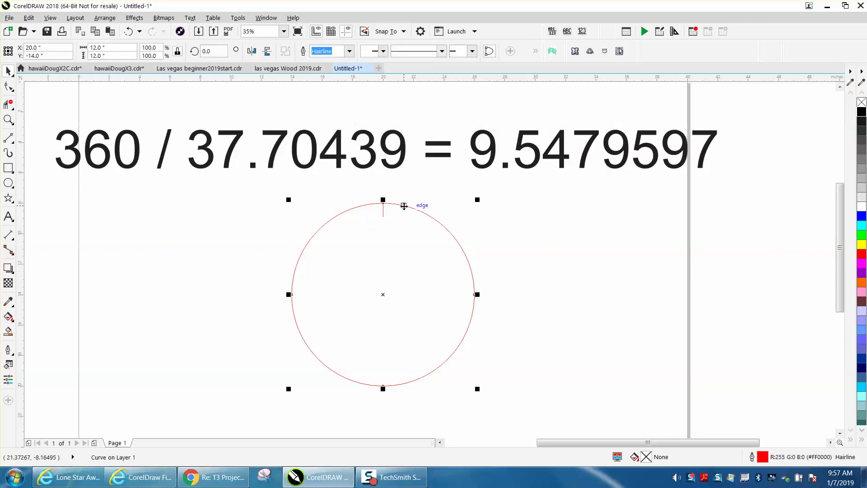
left_click(104, 17)
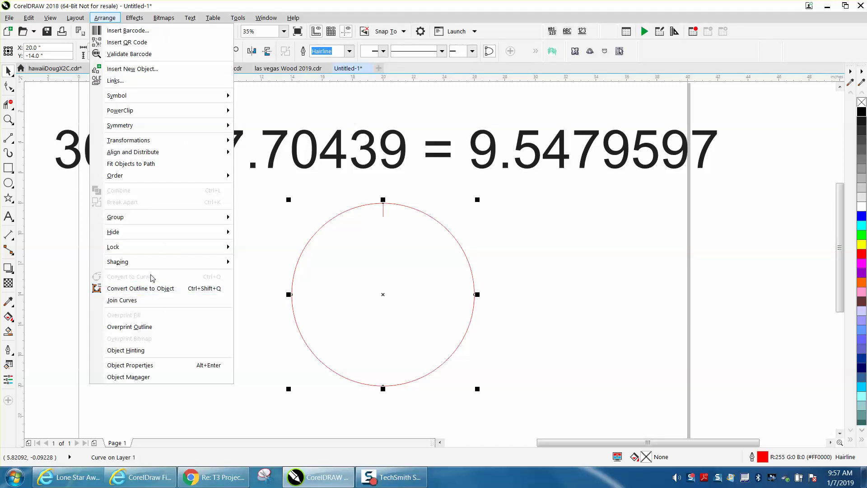
left_click(261, 246)
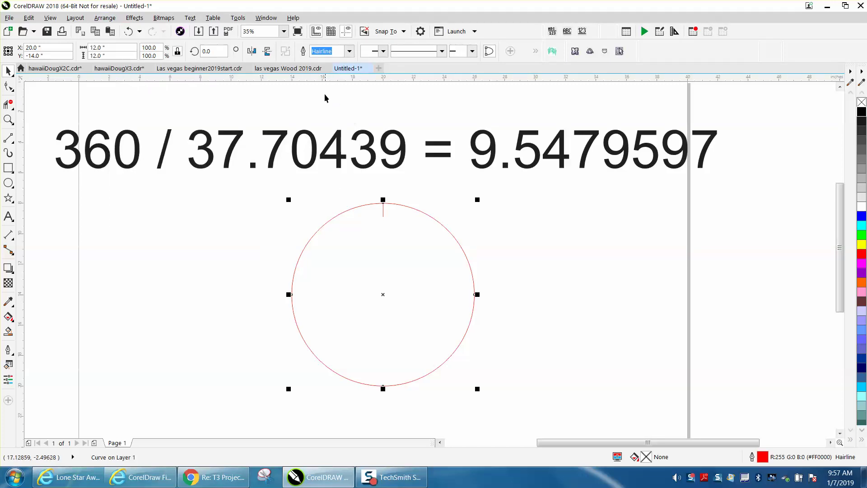
Open the Object Properties docker and read the circle's 37.70439-inch curve length
left_click(269, 19)
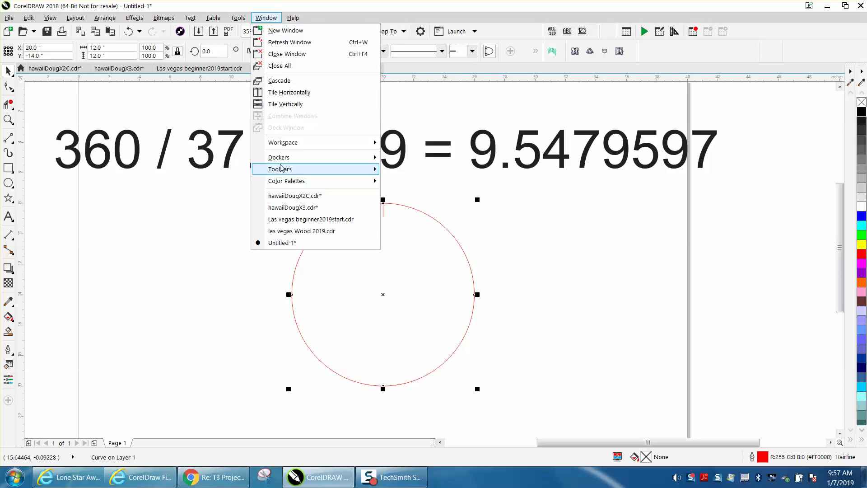
mouse_move(281, 162)
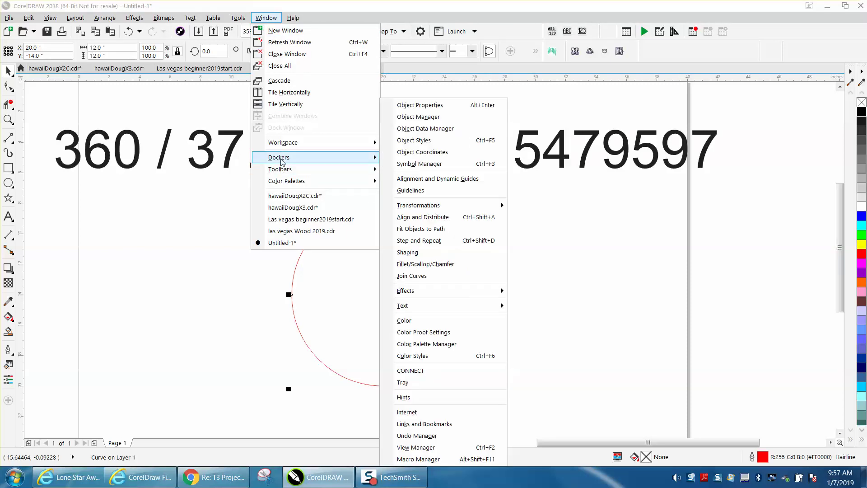
left_click(409, 109)
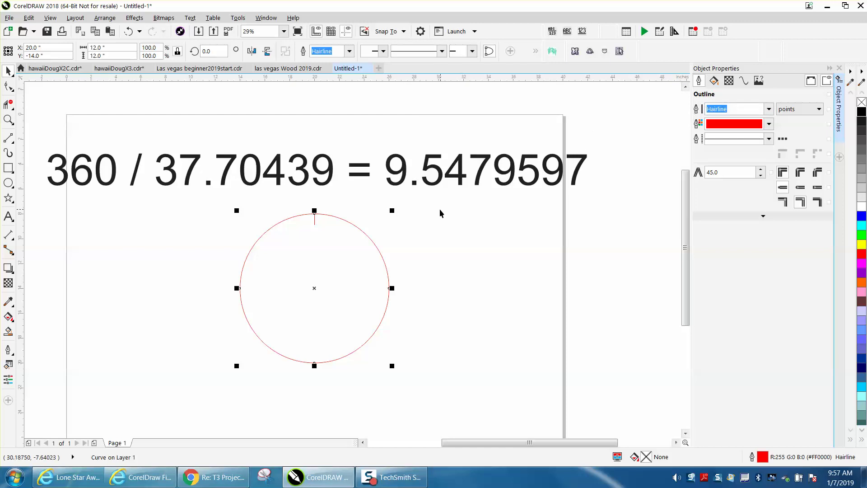
left_click(744, 81)
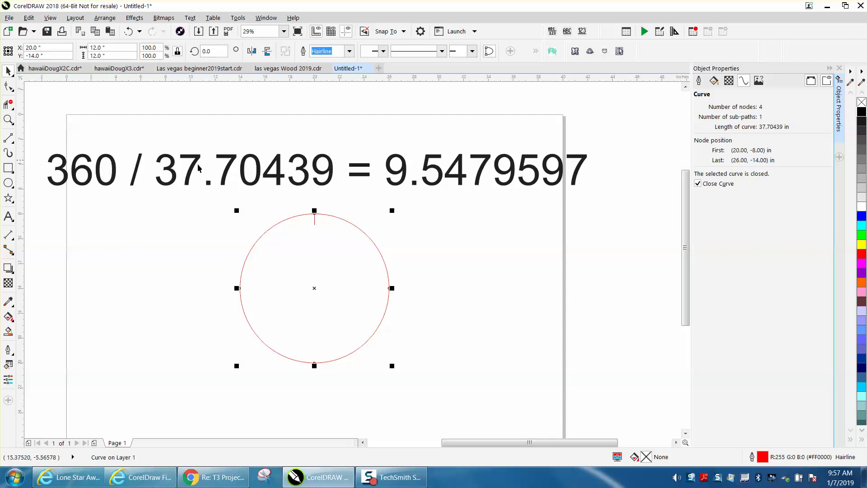
left_click(207, 204)
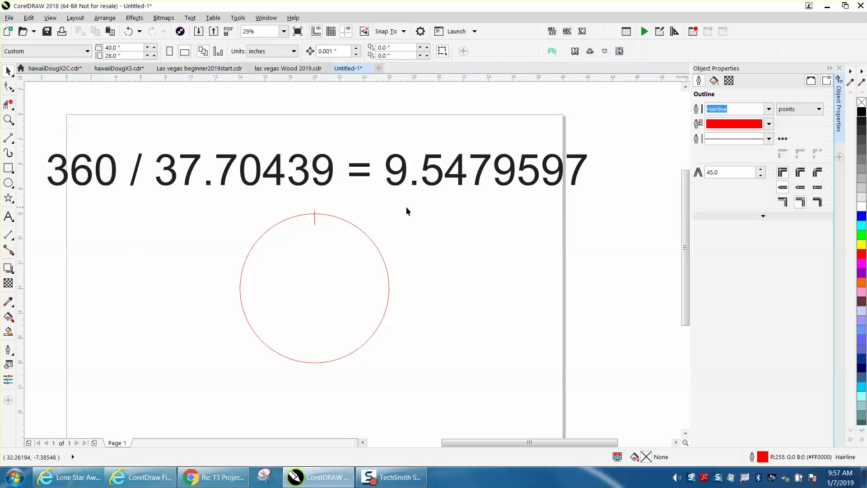
left_click(315, 220)
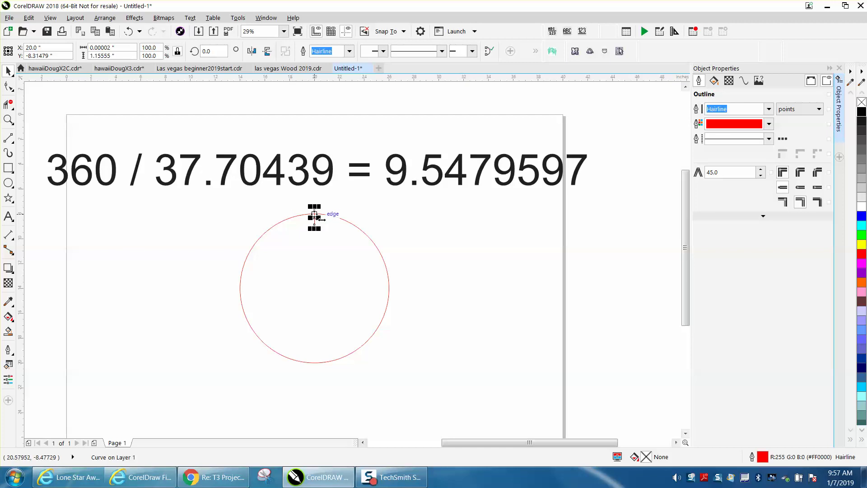
Centre the tick line horizontally and align its top with the circle's top edge
key("p")
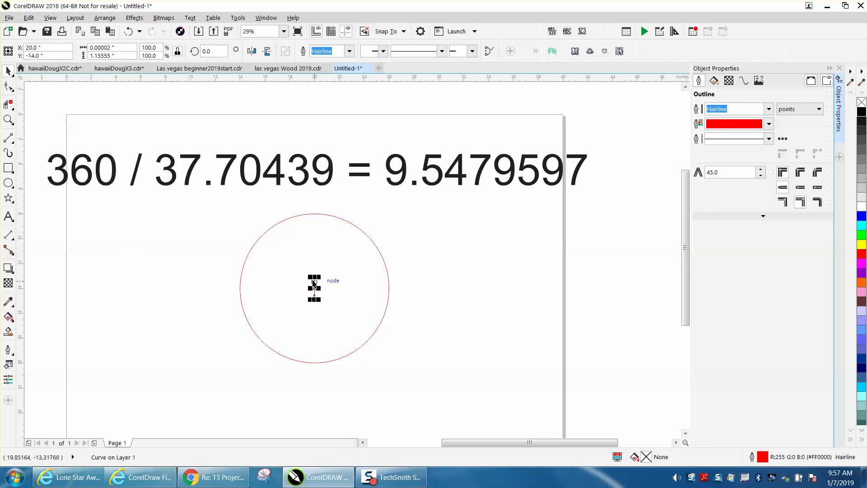
left_click_drag(230, 205, 347, 319)
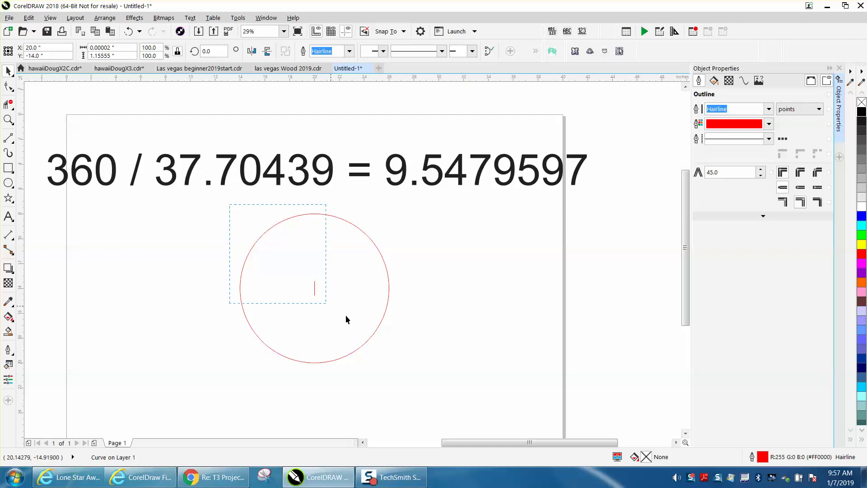
left_click_drag(450, 356, 450, 356)
left_click_drag(216, 201, 329, 296)
left_click_drag(476, 378, 476, 377)
key("t")
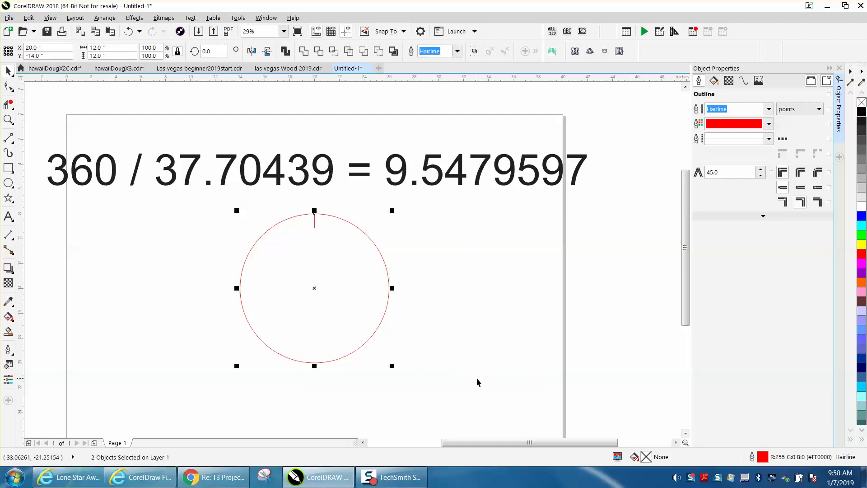
left_click(405, 288)
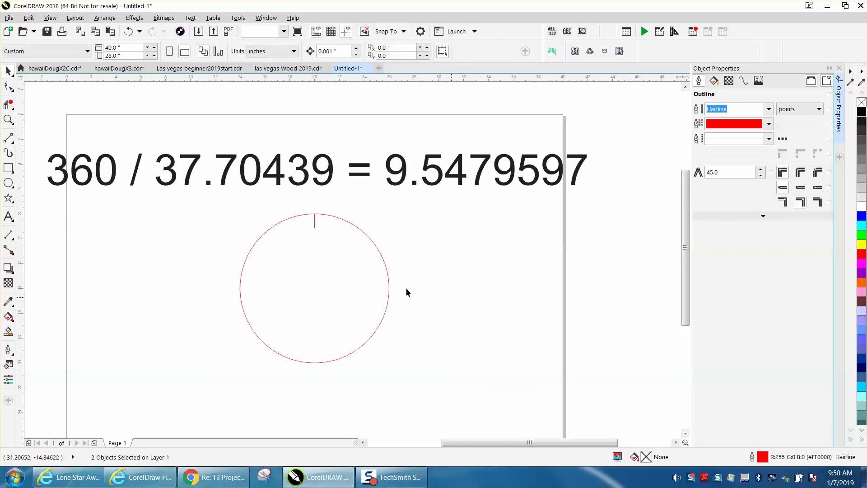
left_click(315, 222)
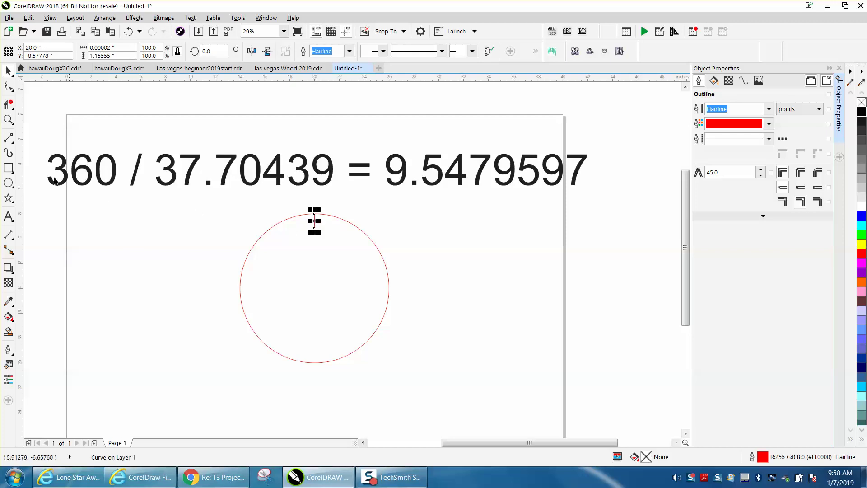
Zoom in and snap the tick line onto the circle's top node
left_click(8, 120)
left_click_drag(182, 126, 645, 393)
left_click(8, 71)
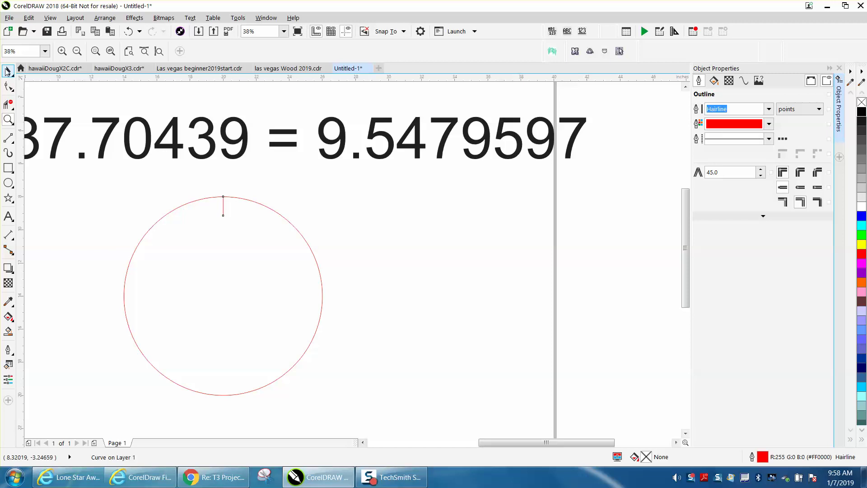
left_click(223, 206)
left_click_drag(224, 206, 223, 197)
left_click(299, 204)
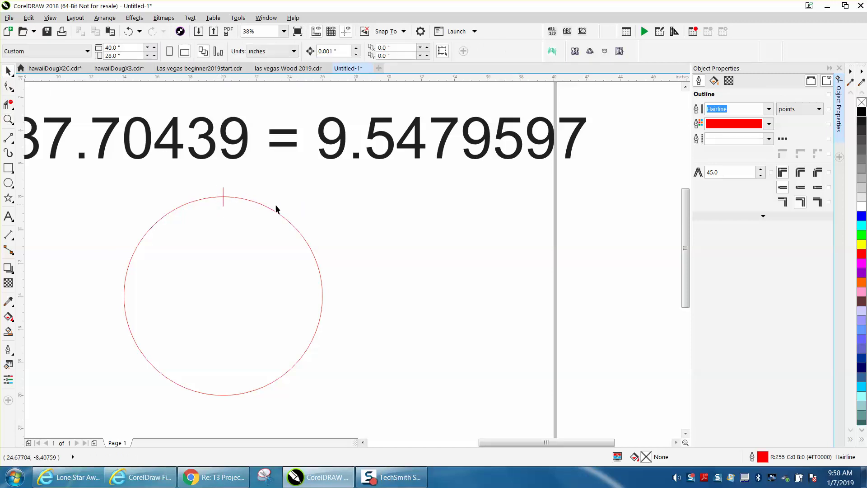
left_click(225, 196)
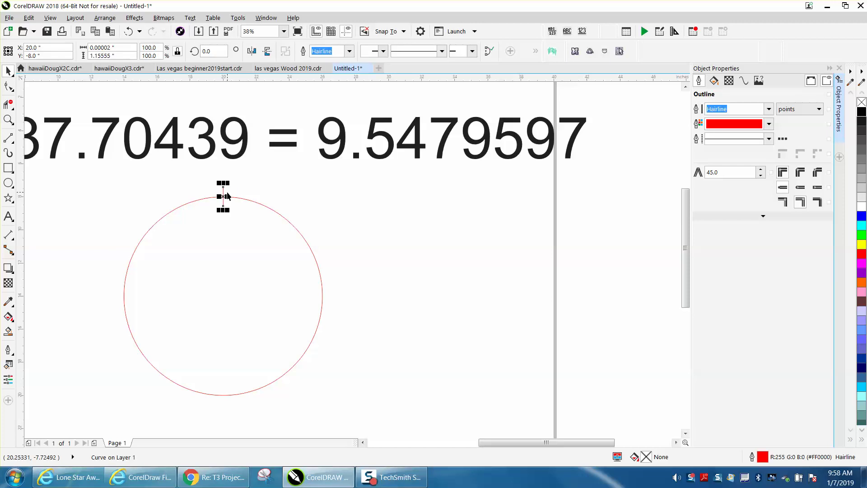
key("Escape")
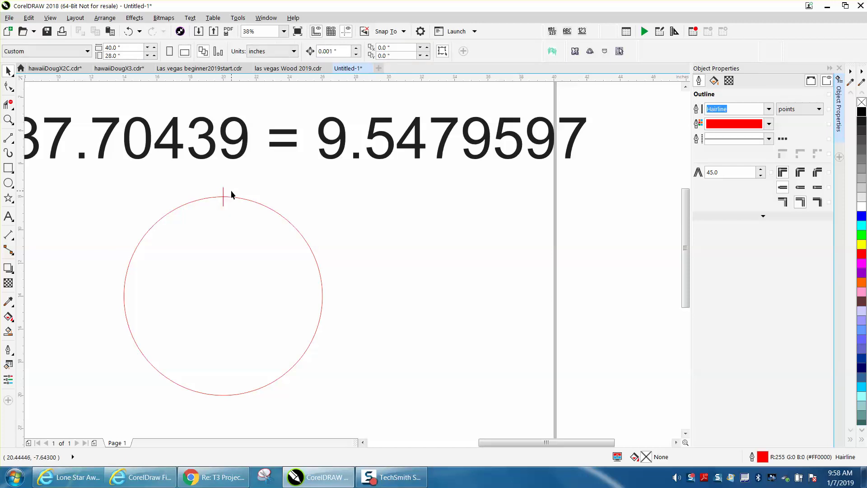
Rotate a copy of the tick 9.5479597° about the circle's centre
left_click(223, 194)
left_click(224, 196)
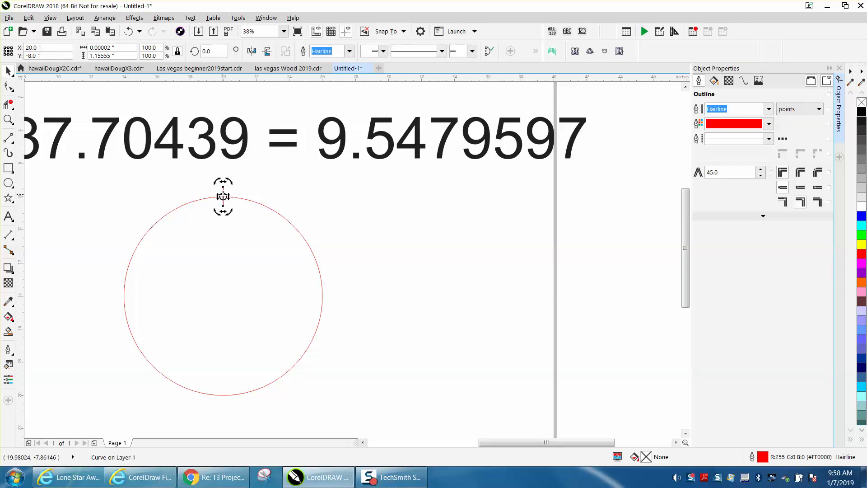
left_click_drag(223, 196, 224, 291)
left_click(207, 52)
type("9.5")
type("479")
type("597")
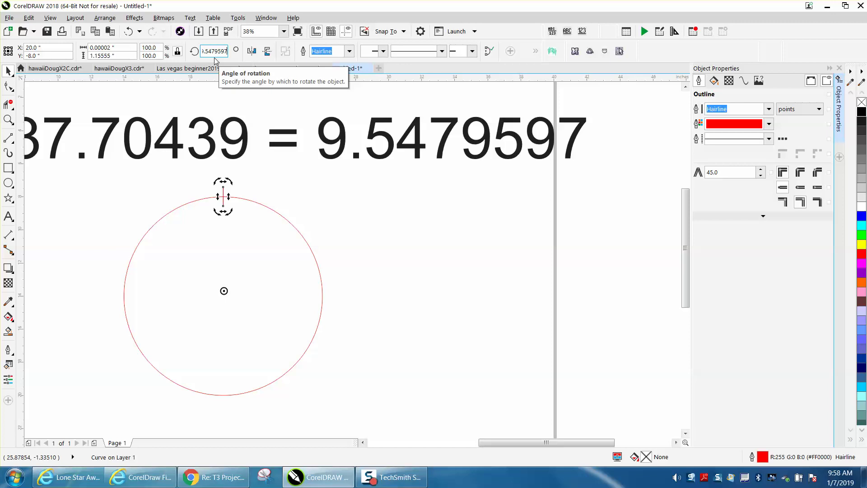
key("Return")
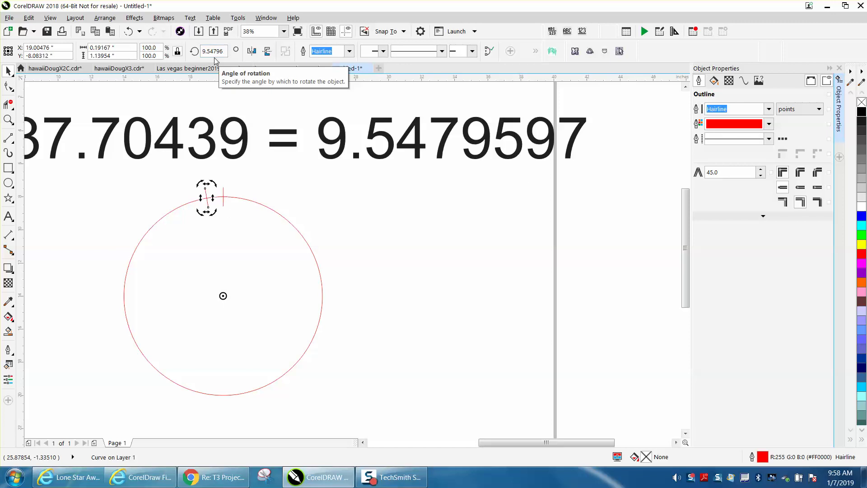
left_click(9, 120)
Add a parallel dimension reading 1.00" between the two ticks' circle crossings
left_click_drag(166, 168, 335, 255)
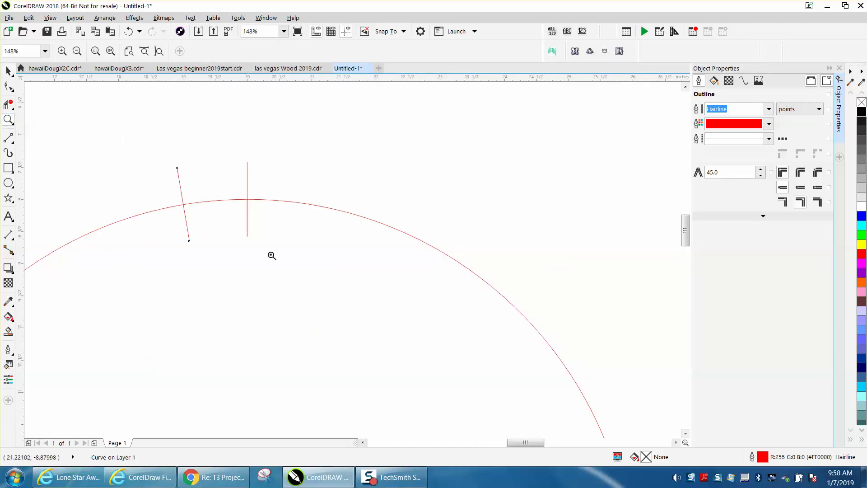
left_click_drag(120, 150, 373, 288)
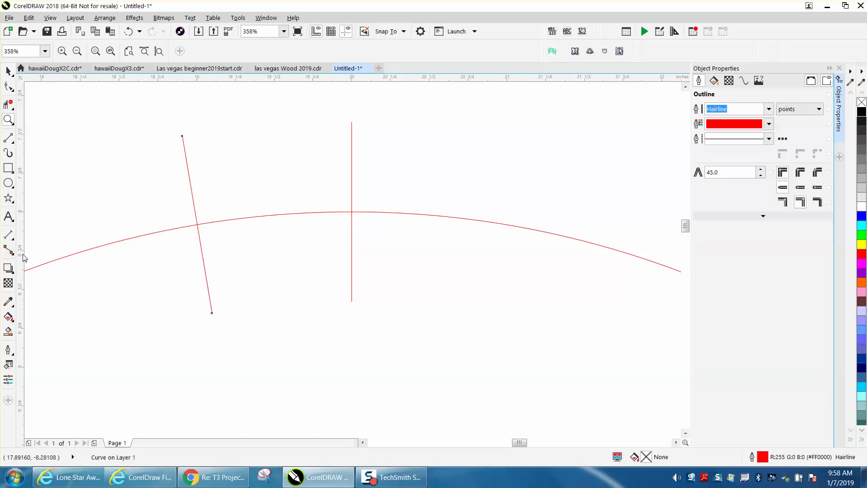
left_click(12, 238)
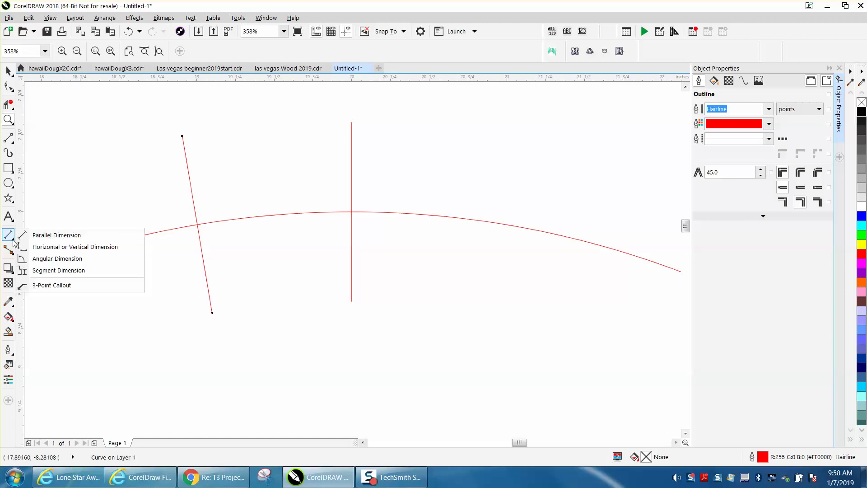
left_click(41, 236)
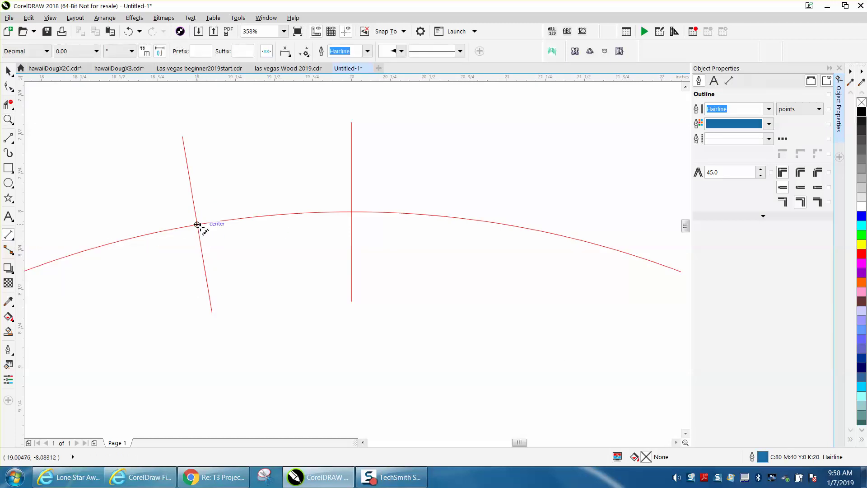
left_click(197, 224)
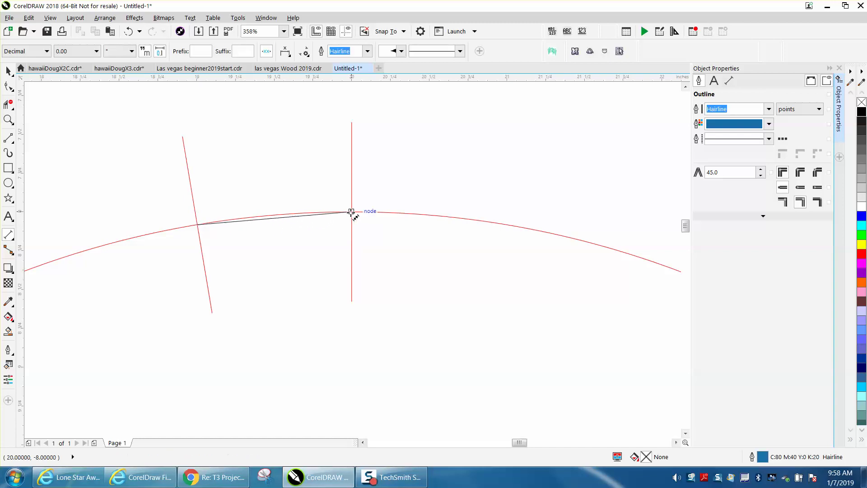
left_click(352, 212)
left_click(343, 175)
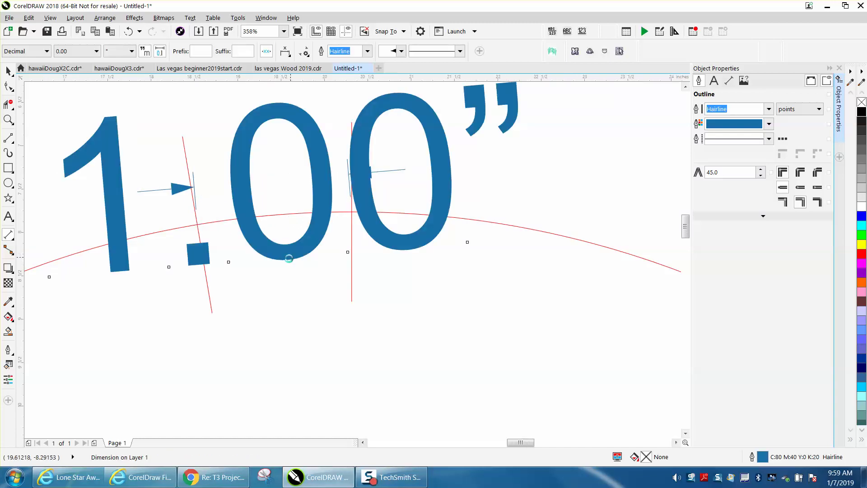
scroll(289, 259, "down", 3)
scroll(289, 260, "down", 2)
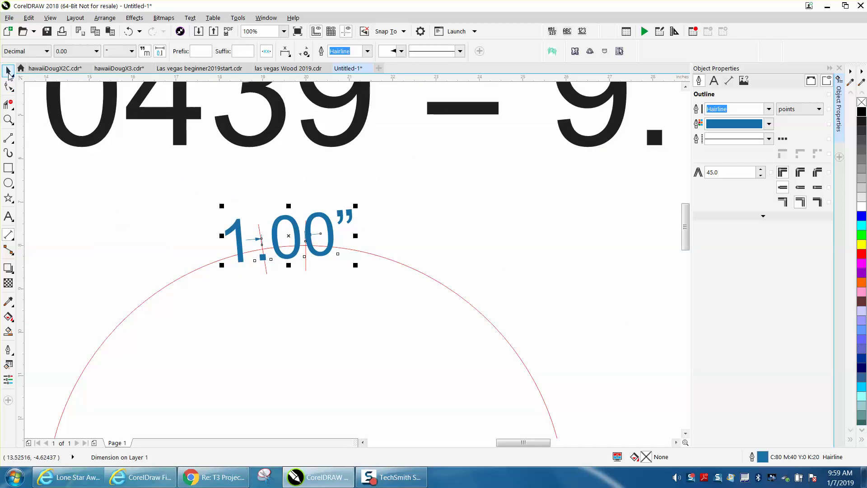
key("space")
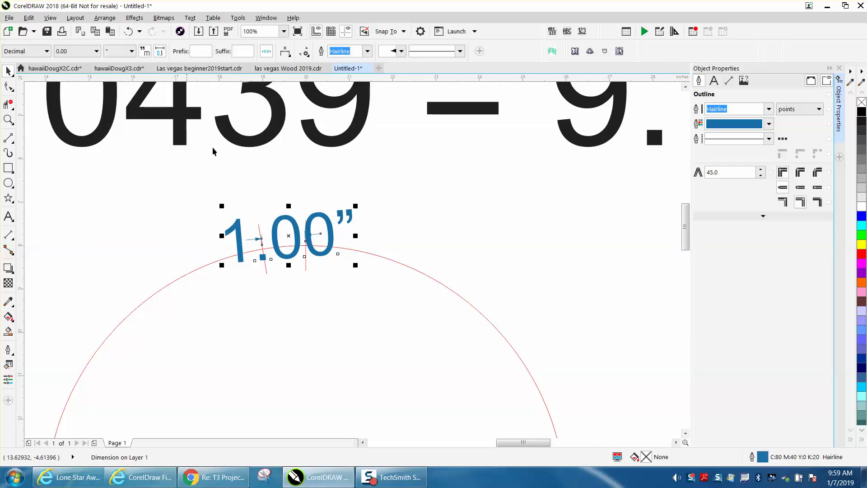
scroll(308, 168, "down", 1)
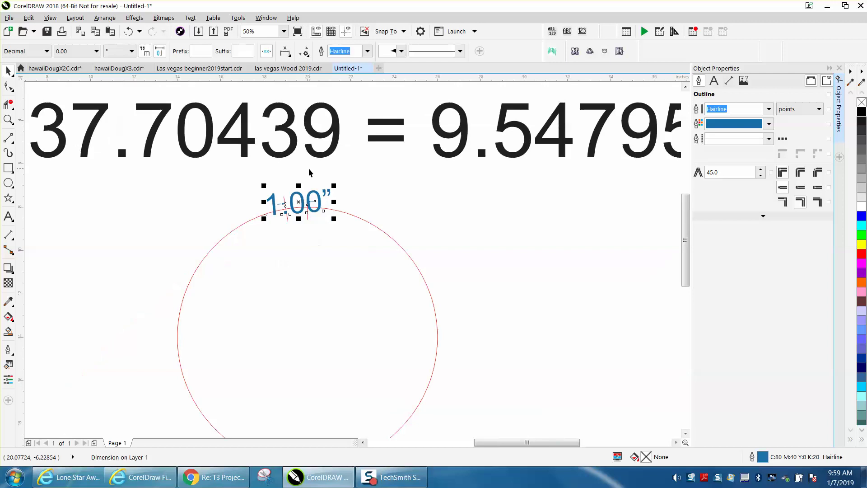
Draw a horizontal 2-point line across the circle through its centre
left_click(370, 200)
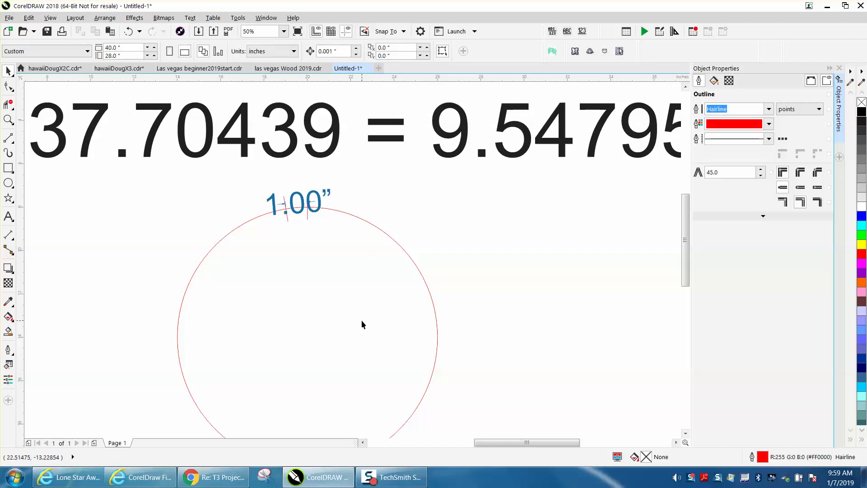
scroll(297, 265, "down", 1)
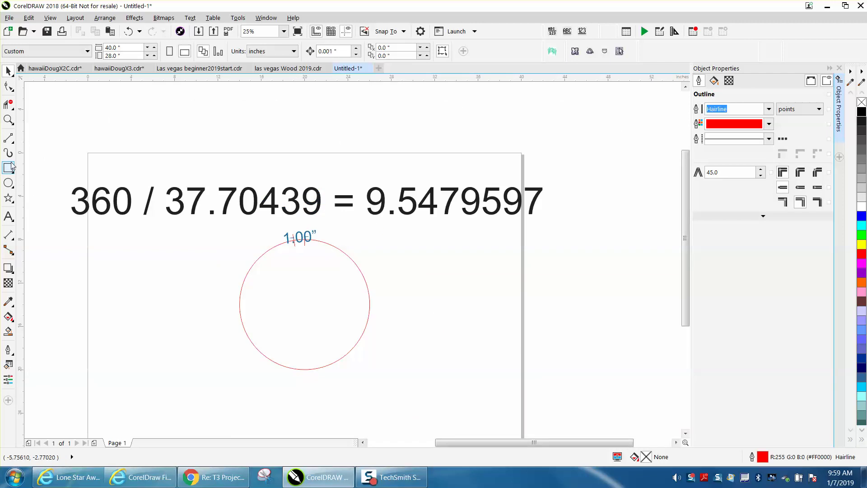
left_click(8, 138)
left_click_drag(158, 305, 441, 323)
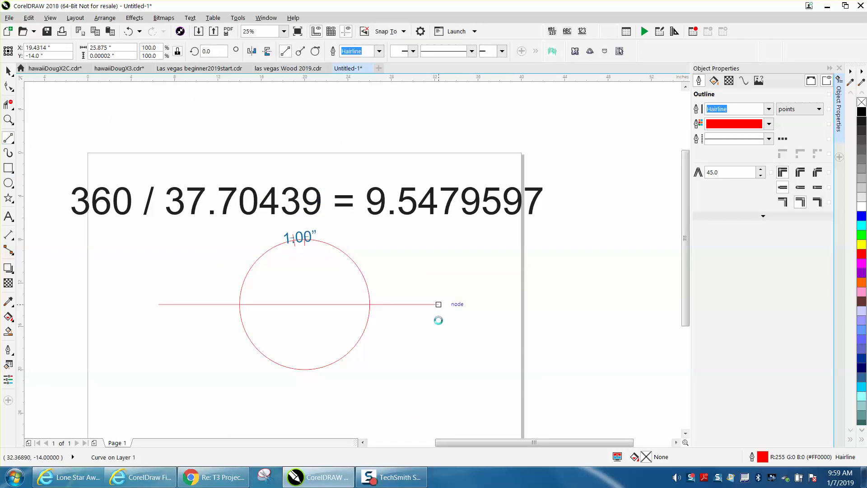
left_click(8, 71)
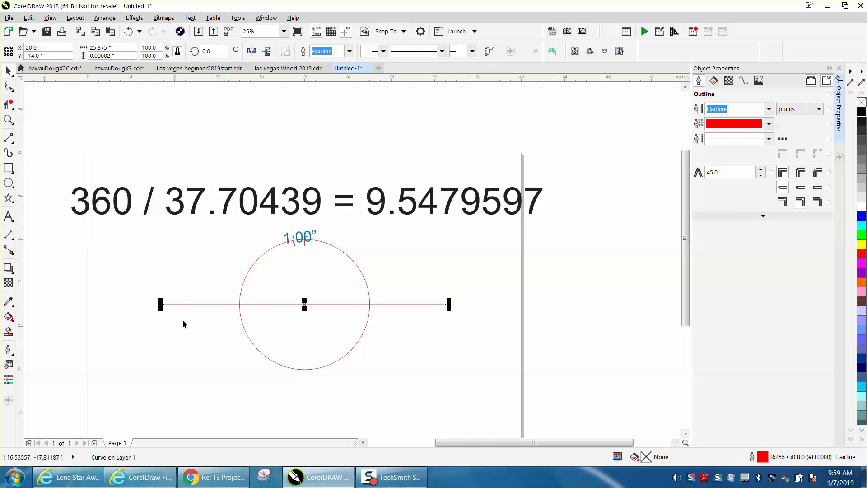
Delete the lower arc and the line's ends outside the circle, leaving a closed semicircle
left_click(8, 104)
left_click(266, 351)
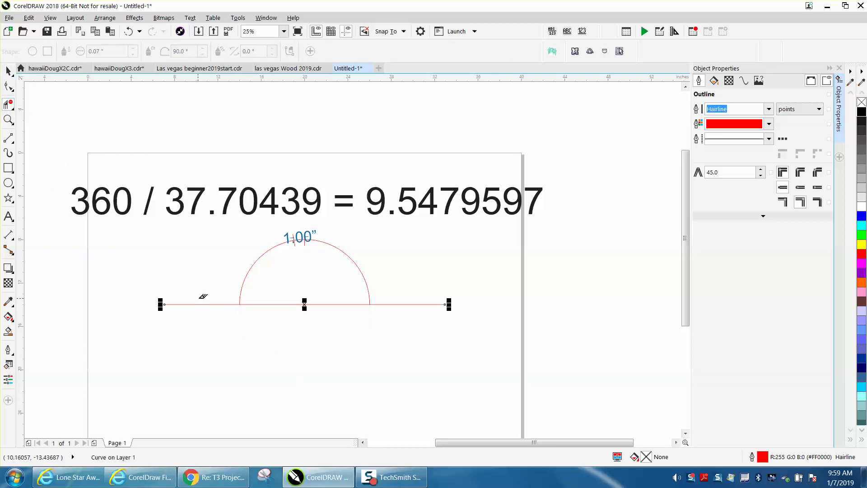
left_click(204, 301)
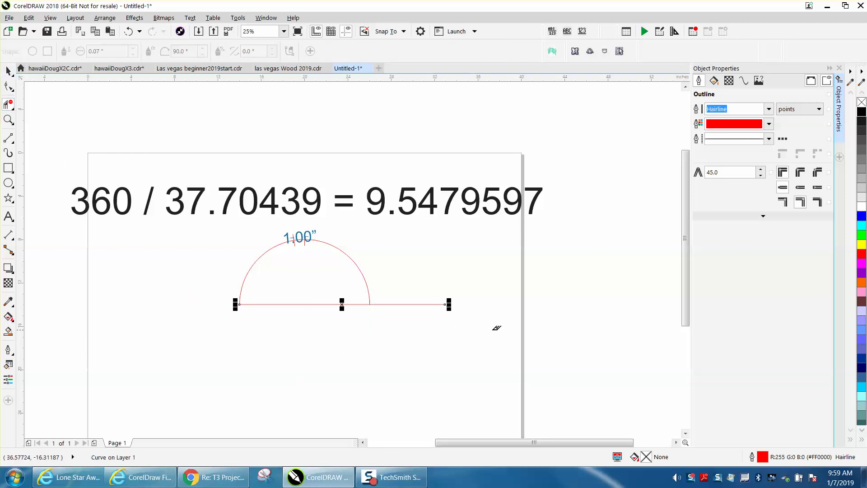
left_click(427, 302)
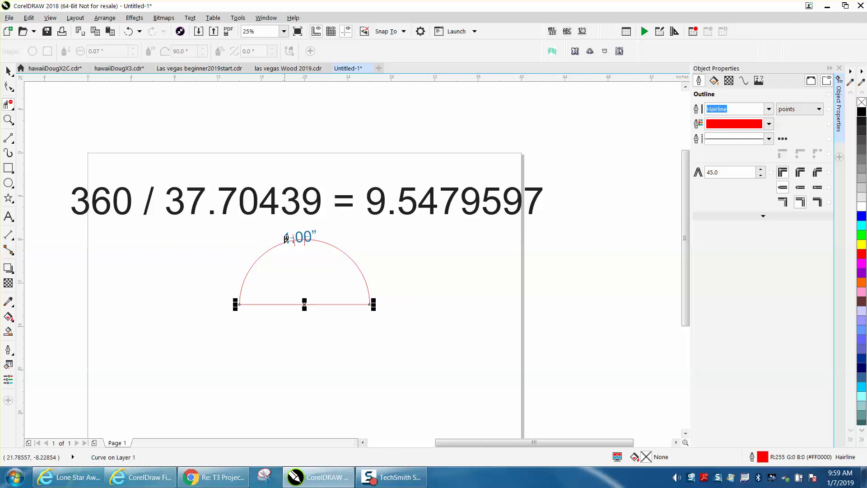
left_click(9, 120)
left_click_drag(217, 219, 499, 357)
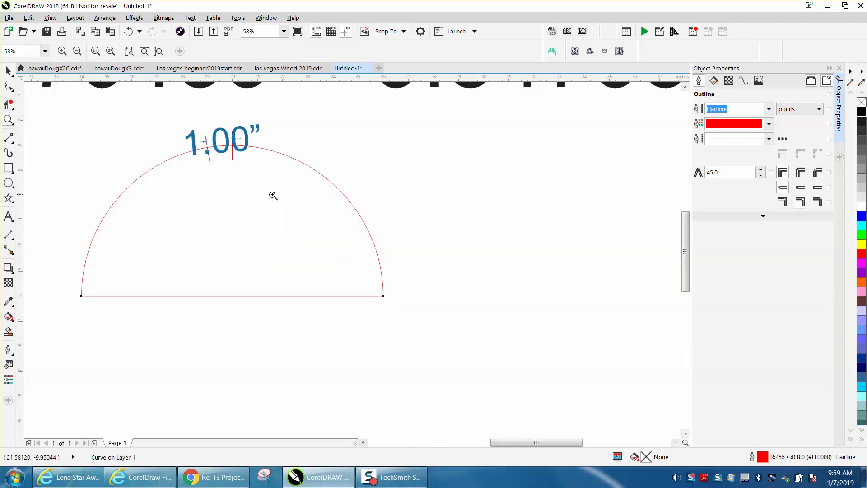
scroll(274, 195, "down", 2)
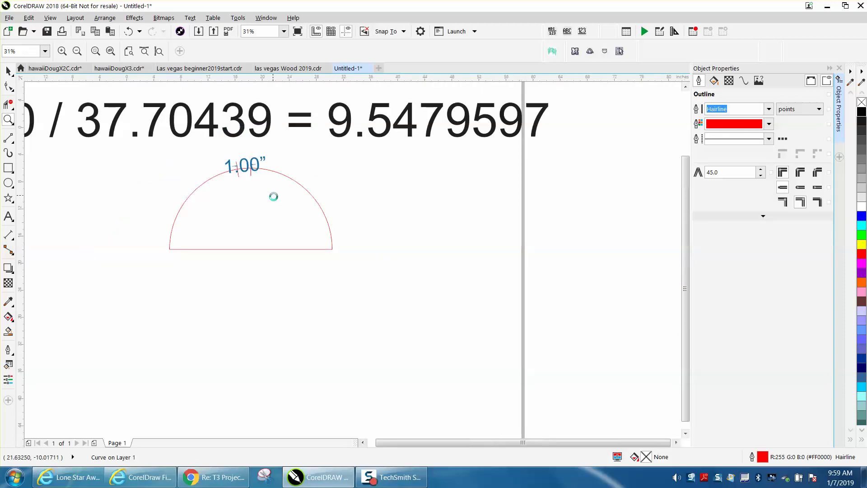
left_click_drag(192, 212, 470, 266)
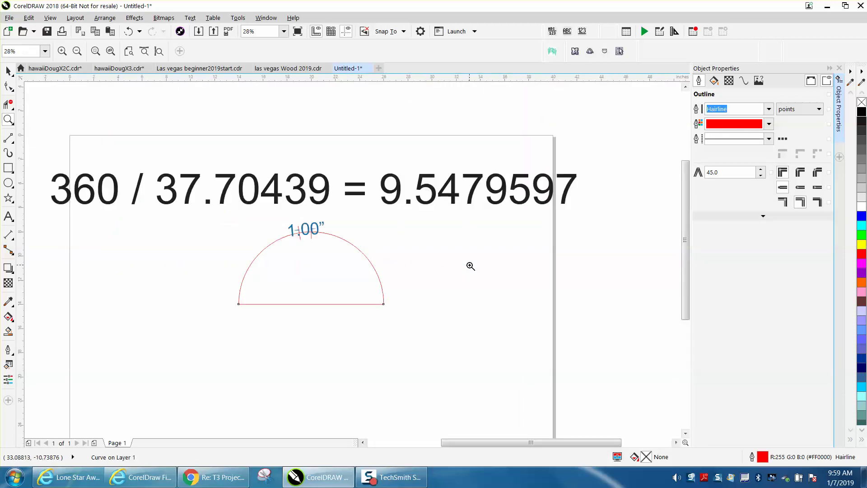